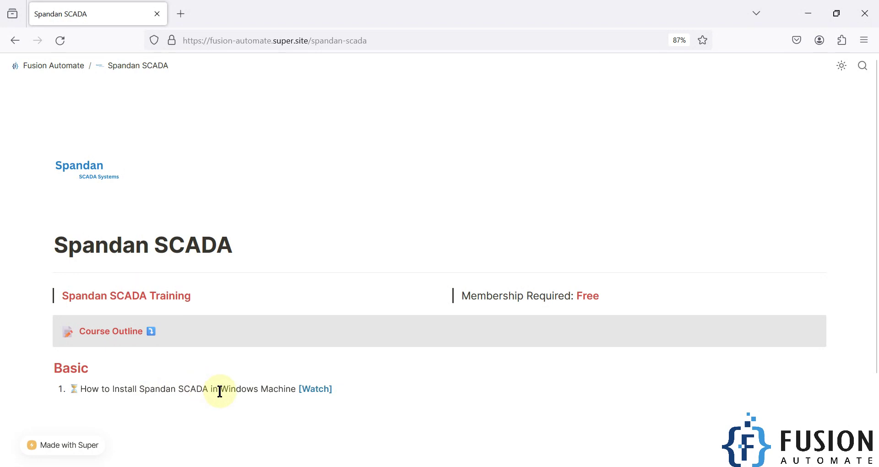
Restore the maximized Fusion Automate browser window, then minimize it to uncover the installer files
{"action": "left_click_drag", "start_coordinate": [419, 5], "coordinate": [486, 72]}
{"action": "left_click_drag", "start_coordinate": [122, 322], "coordinate": [17, 244]}
{"action": "left_click_drag", "start_coordinate": [87, 183], "coordinate": [2, 229]}
{"action": "left_click_drag", "start_coordinate": [76, 297], "coordinate": [11, 248]}
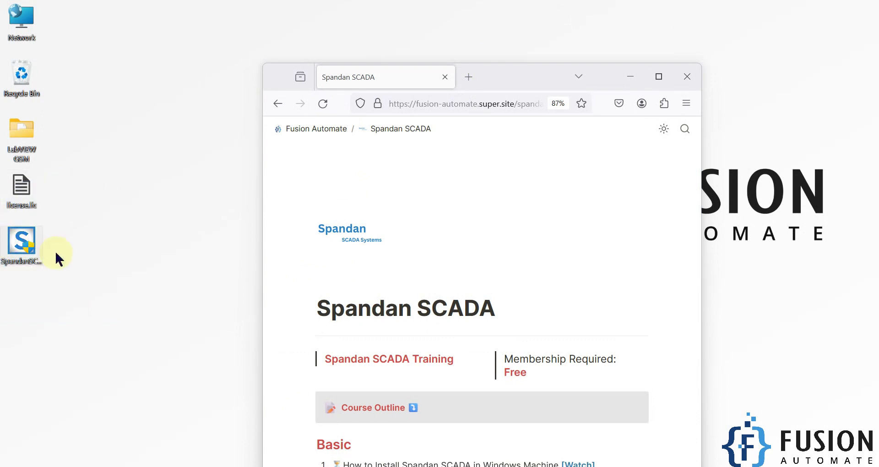
{"action": "left_click_drag", "start_coordinate": [44, 177], "coordinate": [4, 224]}
{"action": "left_click", "coordinate": [632, 77]}
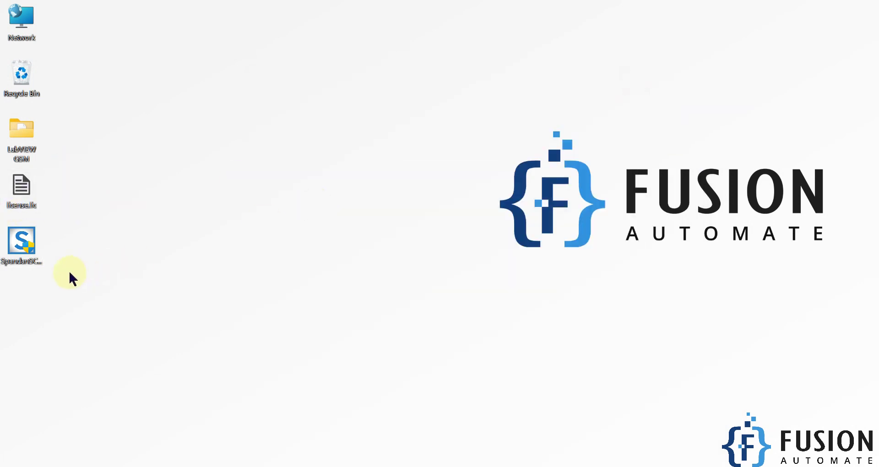
Run SpandanSCADA_Setup.exe from the desktop to open the setup wizard
{"action": "left_click_drag", "start_coordinate": [70, 287], "coordinate": [24, 251]}
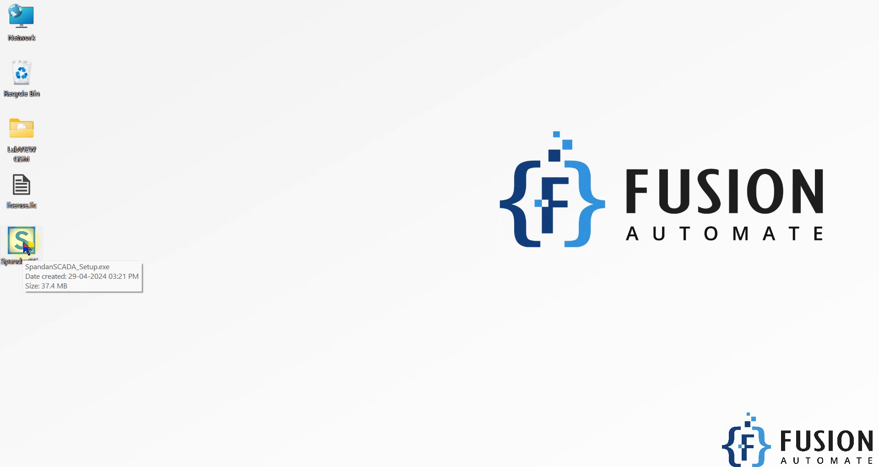
{"action": "left_click", "coordinate": [330, 225]}
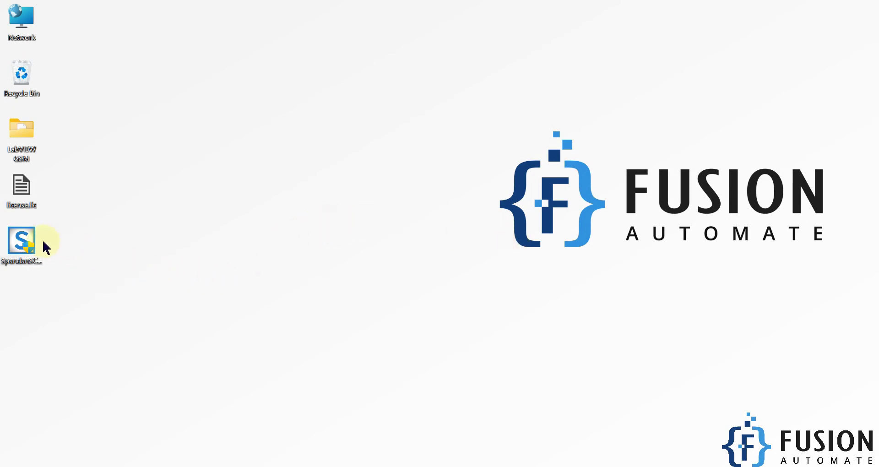
{"action": "double_click", "coordinate": [16, 247]}
{"action": "left_click", "coordinate": [357, 348]}
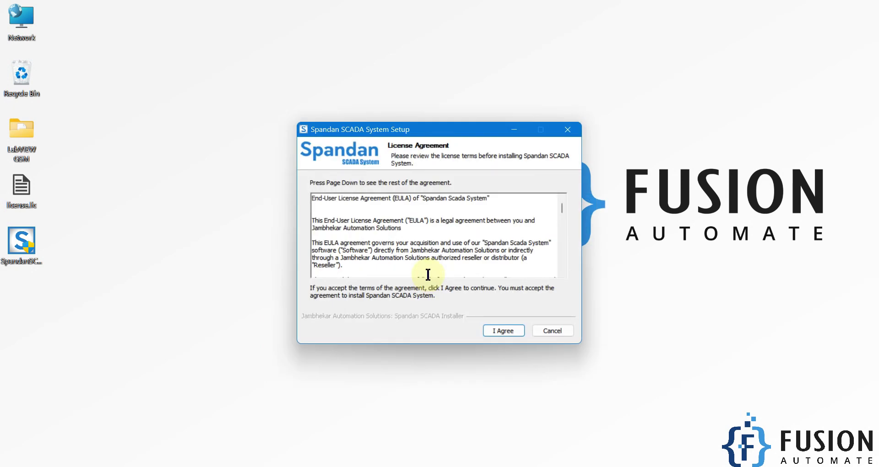
Agree to the Spandan SCADA EULA, Qwt and GNU LGPL licences, then continue with SCADA System selected
{"action": "left_click", "coordinate": [506, 332]}
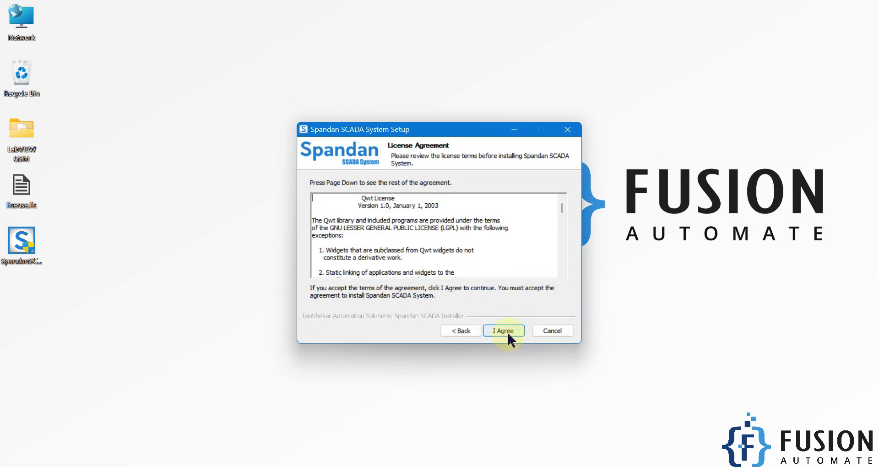
{"action": "left_click", "coordinate": [507, 332]}
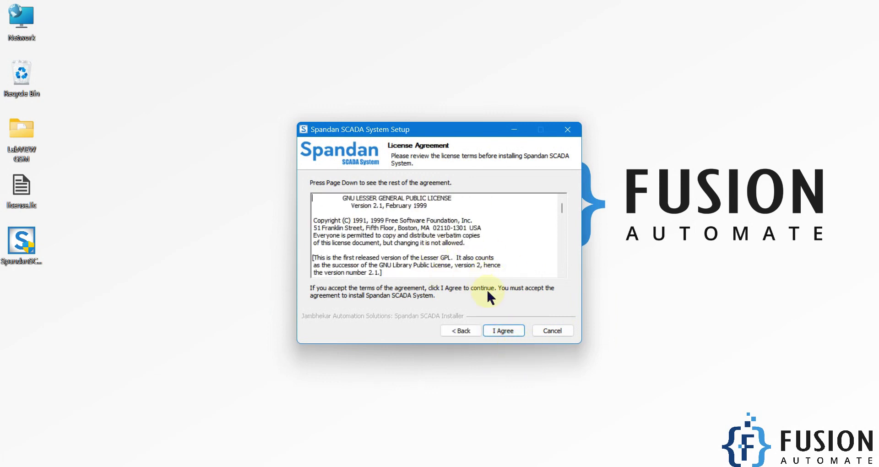
{"action": "left_click", "coordinate": [505, 332]}
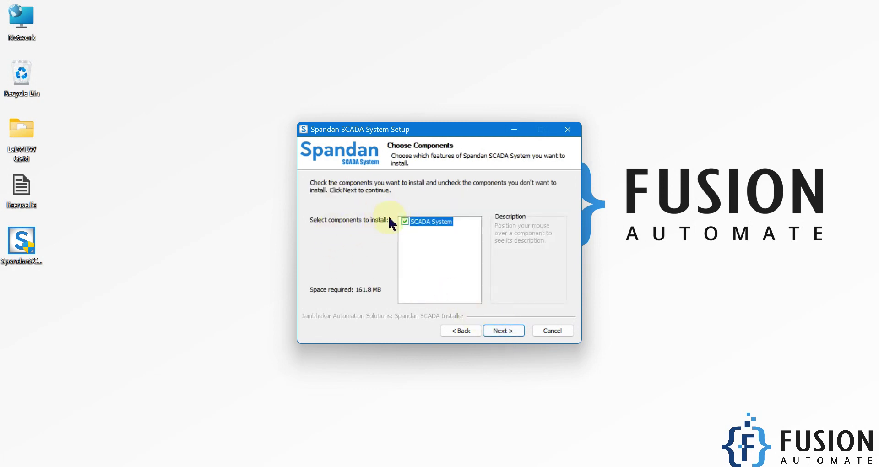
{"action": "mouse_move", "coordinate": [443, 224]}
{"action": "left_click", "coordinate": [502, 331]}
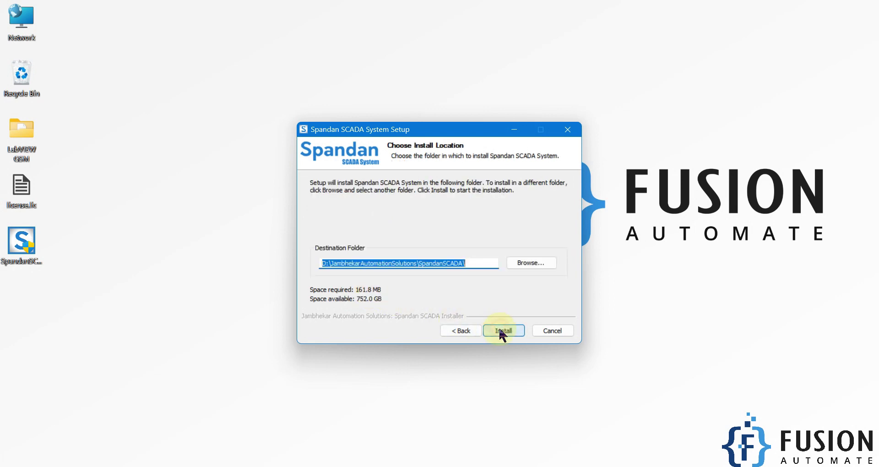
Change the destination folder to D:\Program Files\JambhekarAutomationSolutions\SpandanSCADA
{"action": "left_click", "coordinate": [327, 265]}
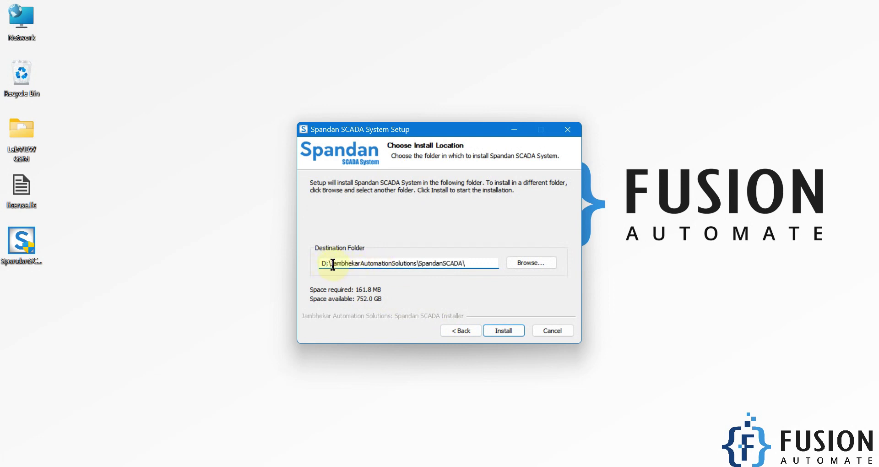
{"action": "type", "text": "Program Files\\"}
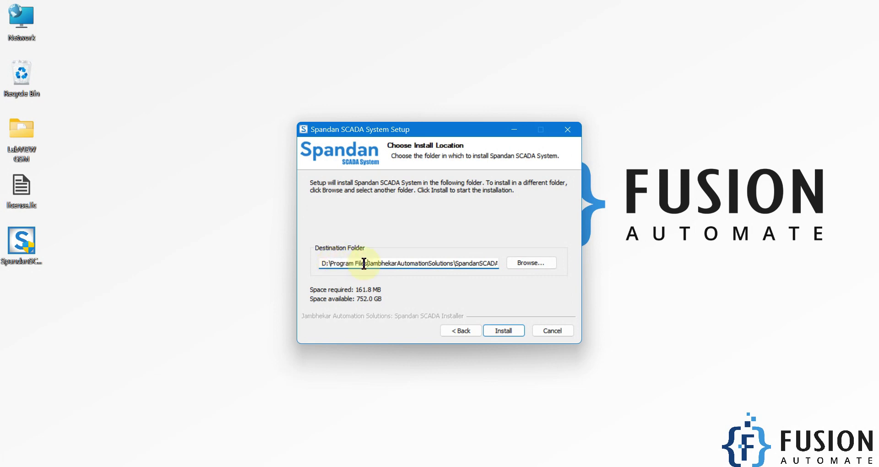
{"action": "type", "text": "\\"}
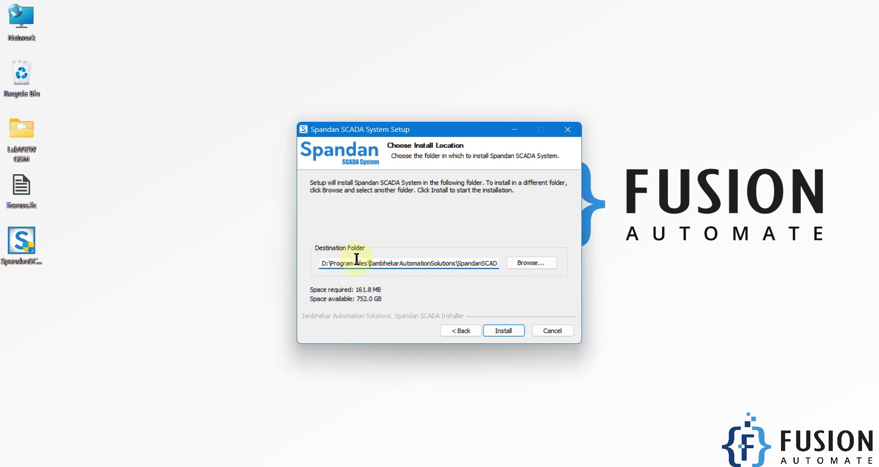
Install Spandan SCADA, view the installation details, and close the finished installer
{"action": "left_click", "coordinate": [515, 332]}
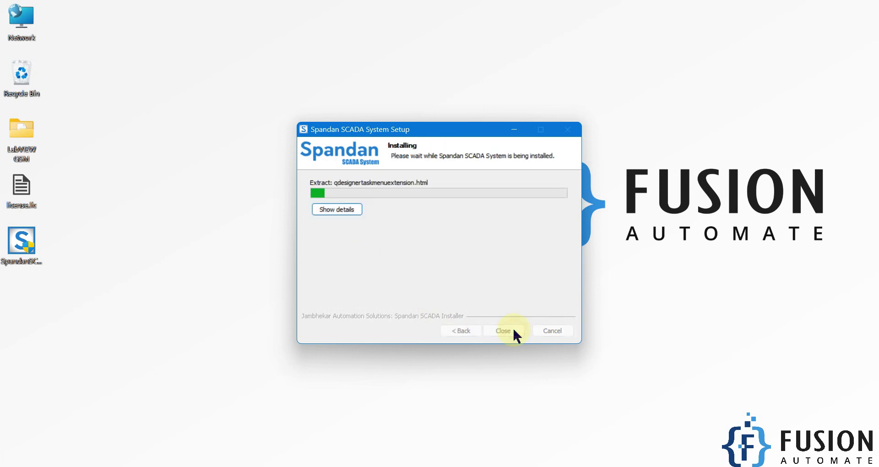
{"action": "left_click", "coordinate": [347, 214]}
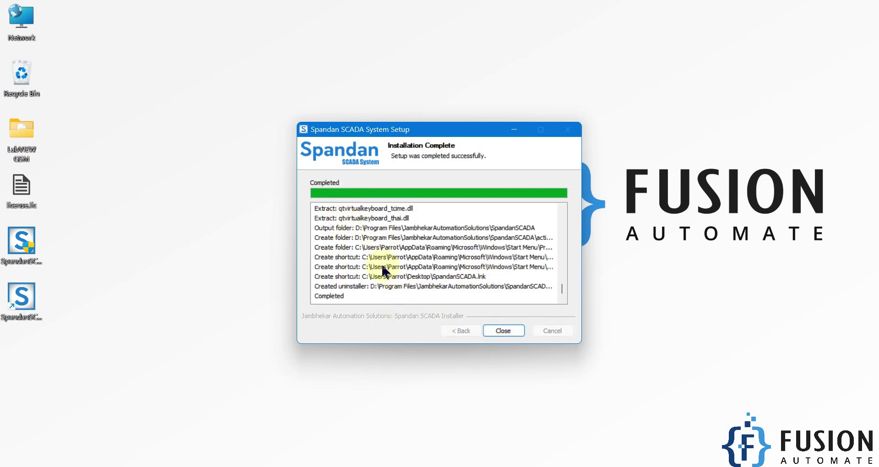
{"action": "left_click_drag", "start_coordinate": [71, 344], "coordinate": [15, 310]}
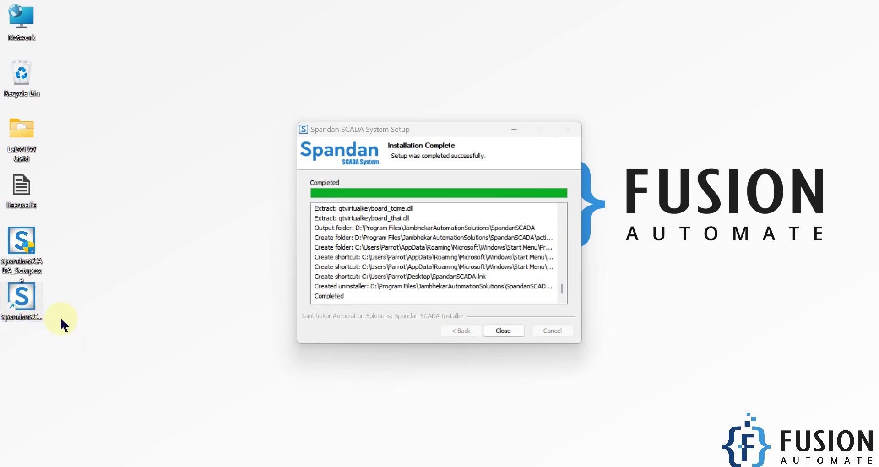
{"action": "left_click", "coordinate": [504, 330]}
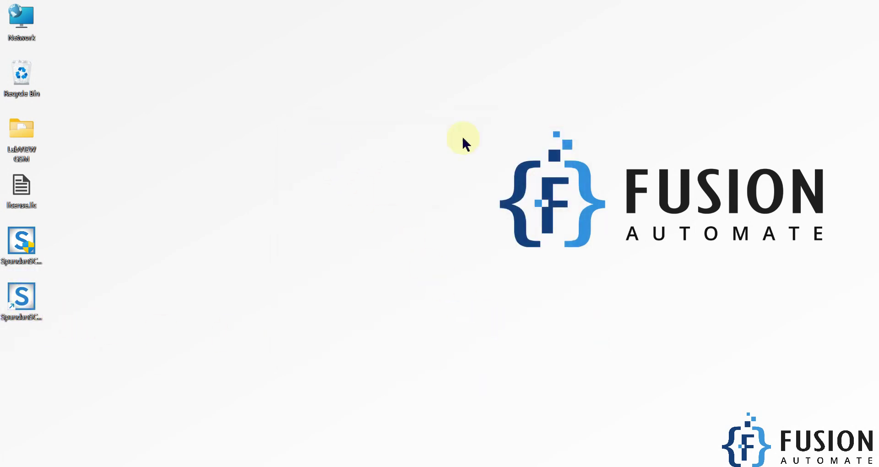
{"action": "left_click_drag", "start_coordinate": [152, 369], "coordinate": [9, 297]}
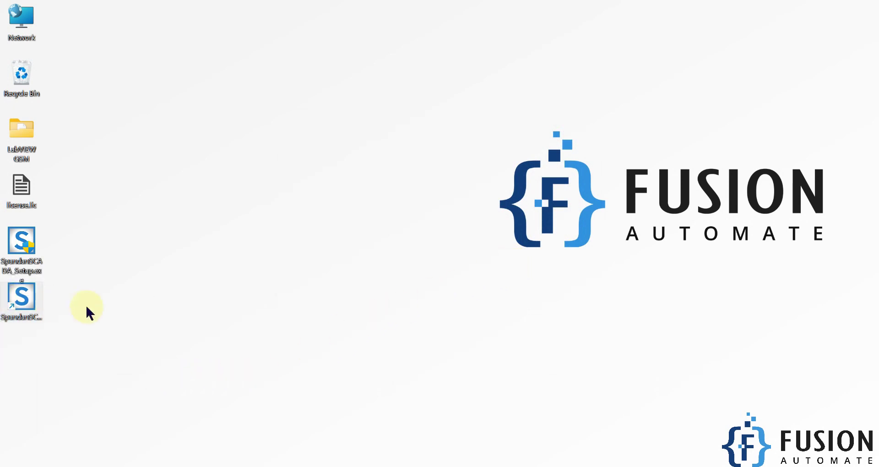
{"action": "double_click", "coordinate": [29, 300]}
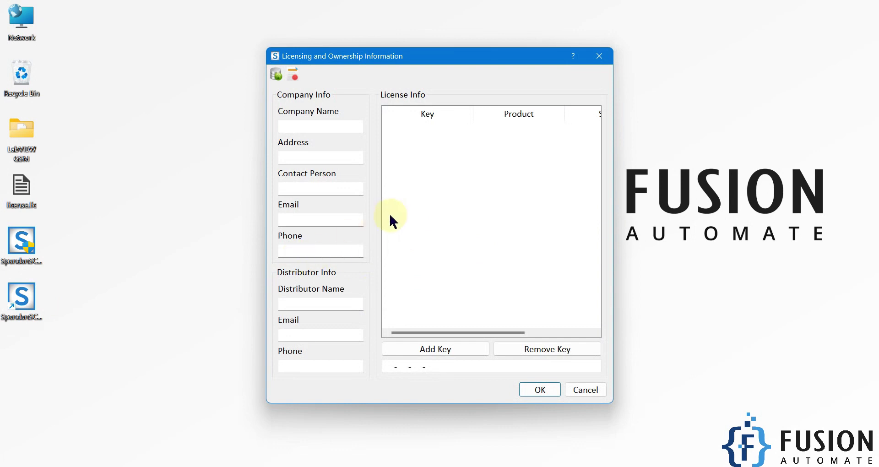
{"action": "left_click", "coordinate": [398, 364]}
{"action": "left_click_drag", "start_coordinate": [397, 364], "coordinate": [447, 365]}
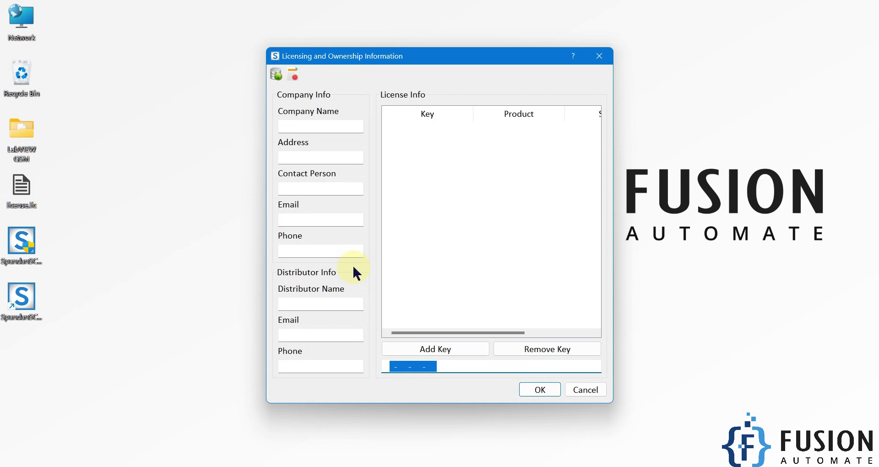
{"action": "left_click", "coordinate": [22, 192]}
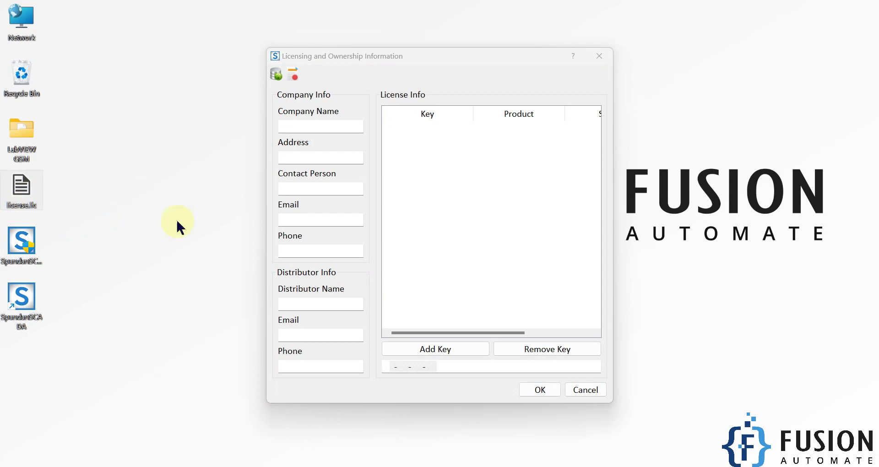
{"action": "left_click", "coordinate": [598, 57]}
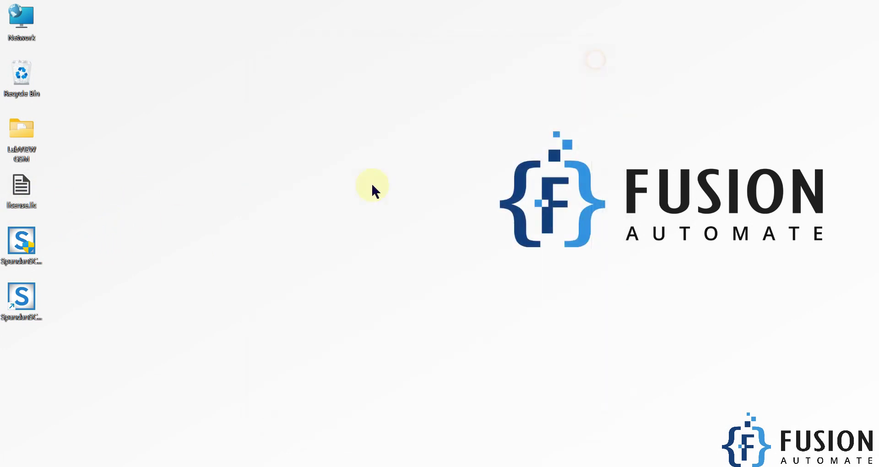
Open the SpandanSCADA desktop shortcut's file location in File Explorer
{"action": "left_click_drag", "start_coordinate": [85, 175], "coordinate": [15, 215]}
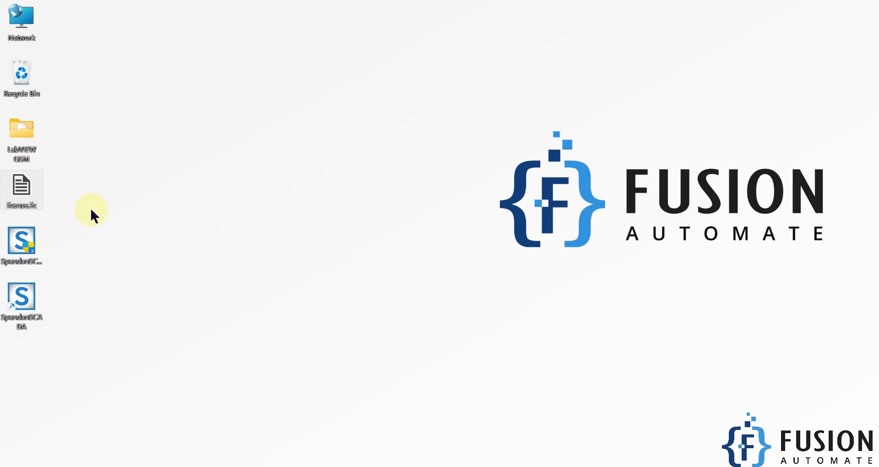
{"action": "left_click_drag", "start_coordinate": [95, 165], "coordinate": [21, 206]}
{"action": "right_click", "coordinate": [33, 298]}
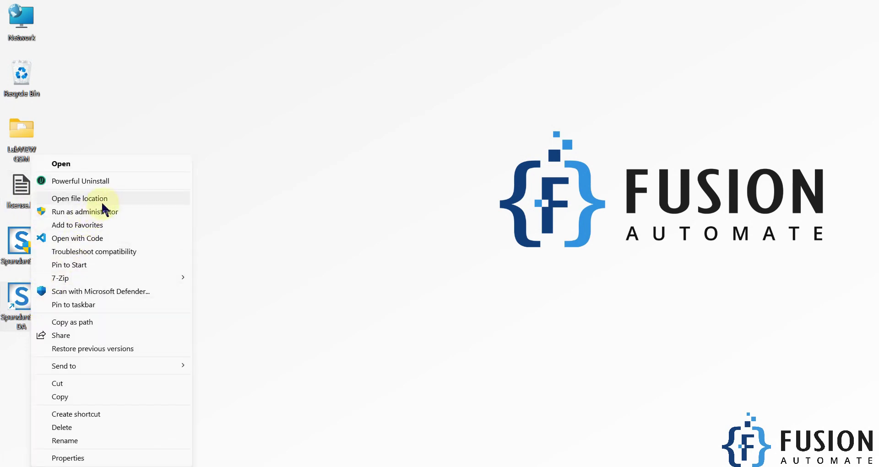
{"action": "left_click", "coordinate": [107, 199]}
Open the activations folder inside the SpandanSCADA install directory
{"action": "left_click_drag", "start_coordinate": [456, 10], "coordinate": [606, 34]}
{"action": "scroll", "coordinate": [545, 202], "scroll_direction": "up", "scroll_amount": 15}
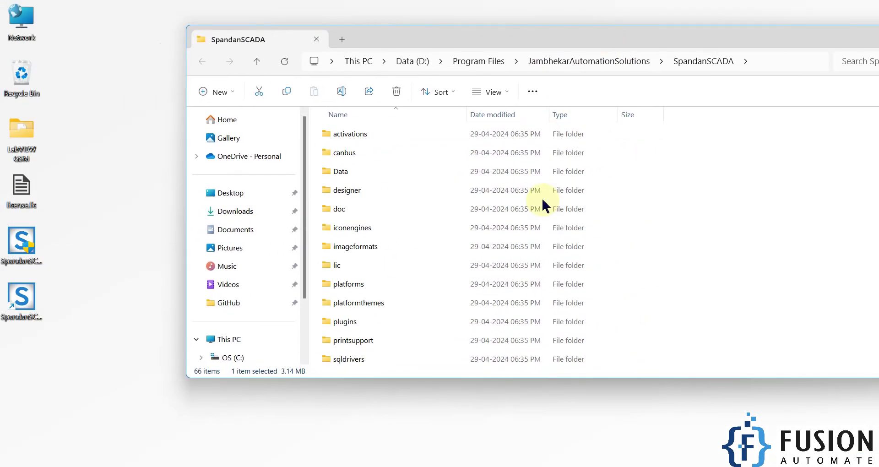
{"action": "double_click", "coordinate": [426, 136]}
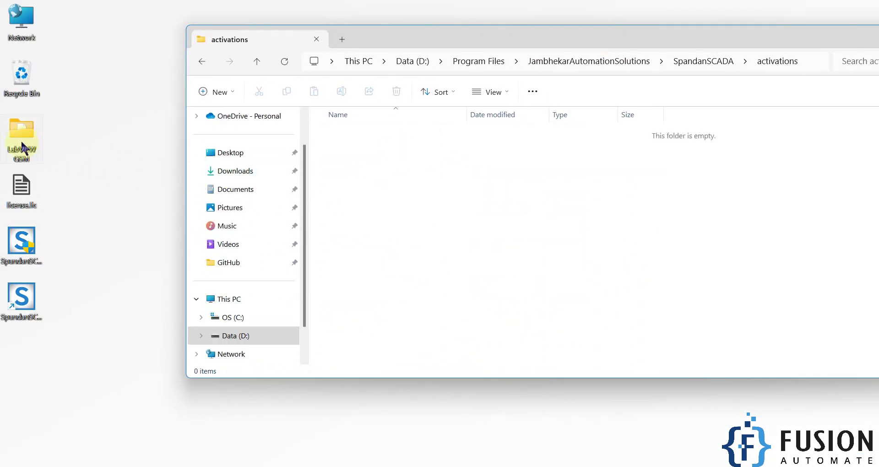
Copy license.lic from the desktop into activations and close the Explorer window
{"action": "left_click", "coordinate": [22, 187]}
{"action": "key", "text": "ctrl+c"}
{"action": "left_click", "coordinate": [514, 212]}
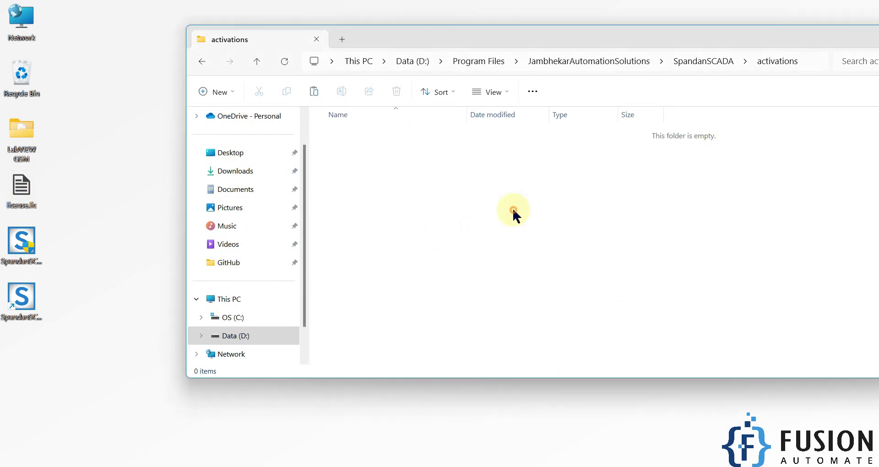
{"action": "key", "text": "ctrl+v"}
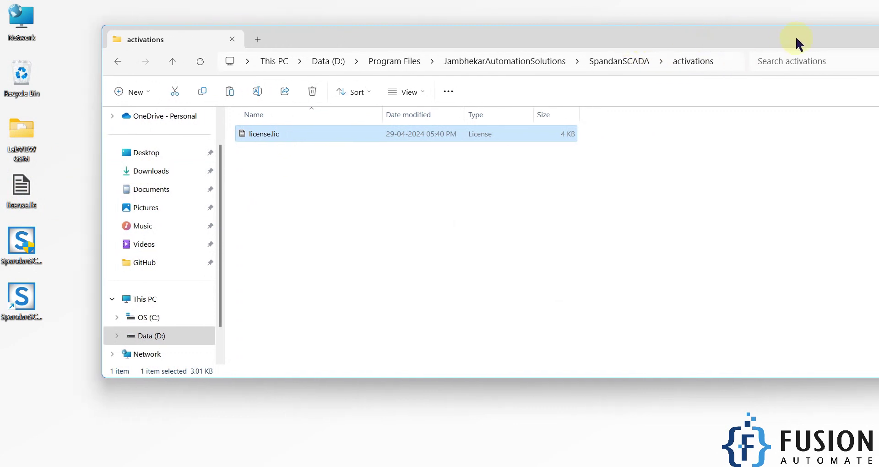
{"action": "left_click", "coordinate": [817, 38]}
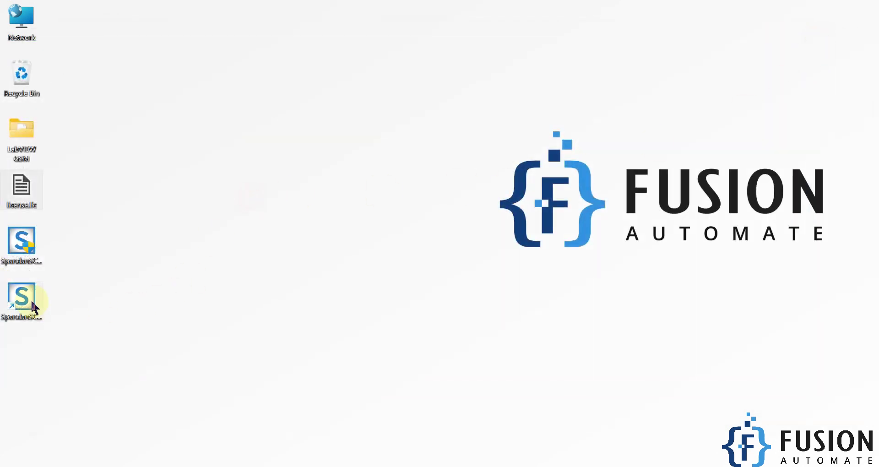
{"action": "left_click_drag", "start_coordinate": [67, 351], "coordinate": [9, 291]}
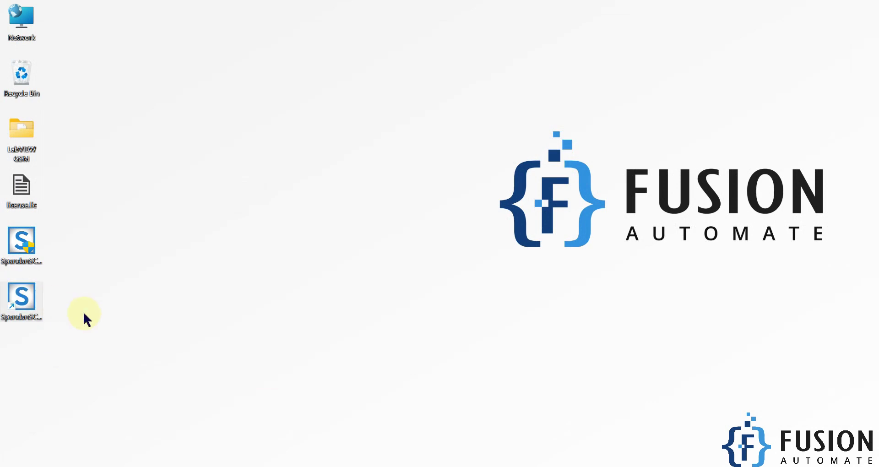
Launch SpandanSCADA and log in with user name admin and the admin password
{"action": "double_click", "coordinate": [26, 301]}
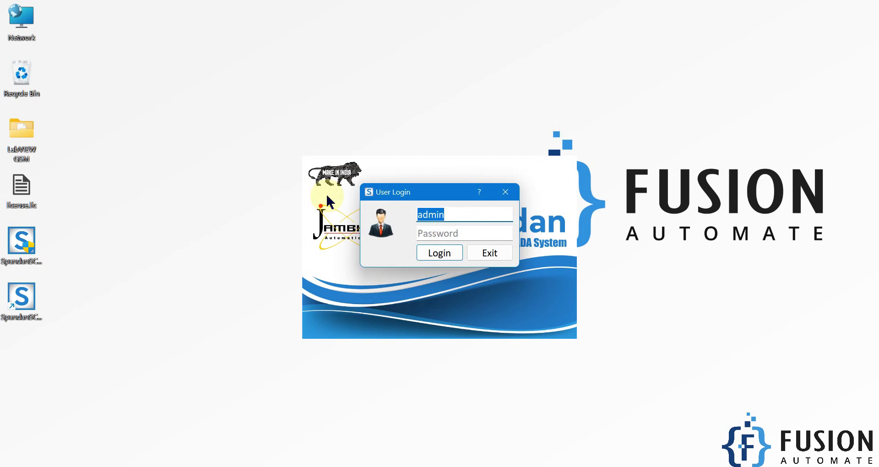
{"action": "left_click", "coordinate": [463, 218]}
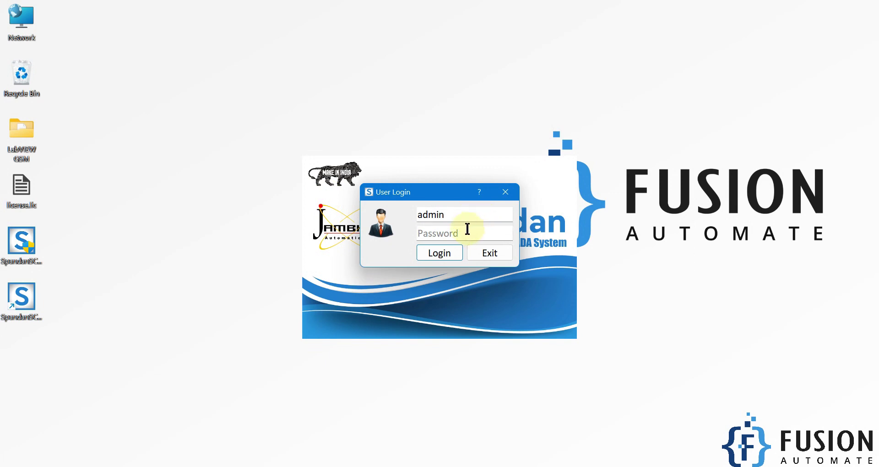
{"action": "left_click_drag", "start_coordinate": [456, 215], "coordinate": [403, 215]}
{"action": "left_click", "coordinate": [433, 230]}
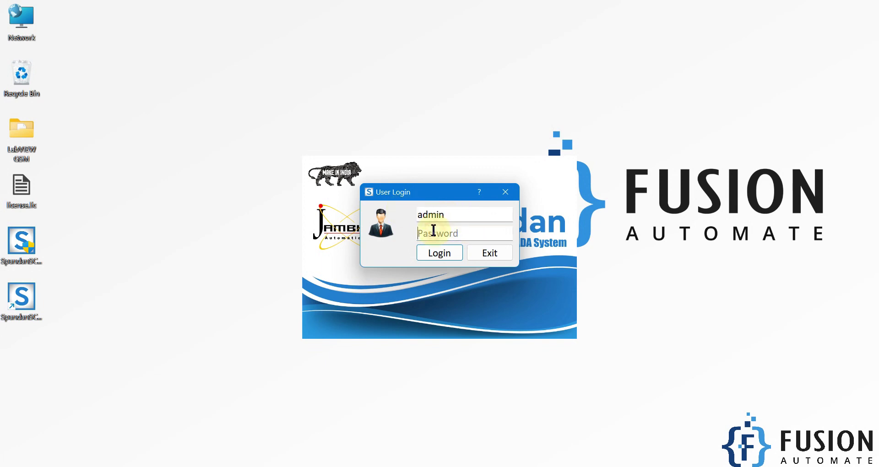
{"action": "type", "text": "admin123"}
{"action": "key", "text": "Return"}
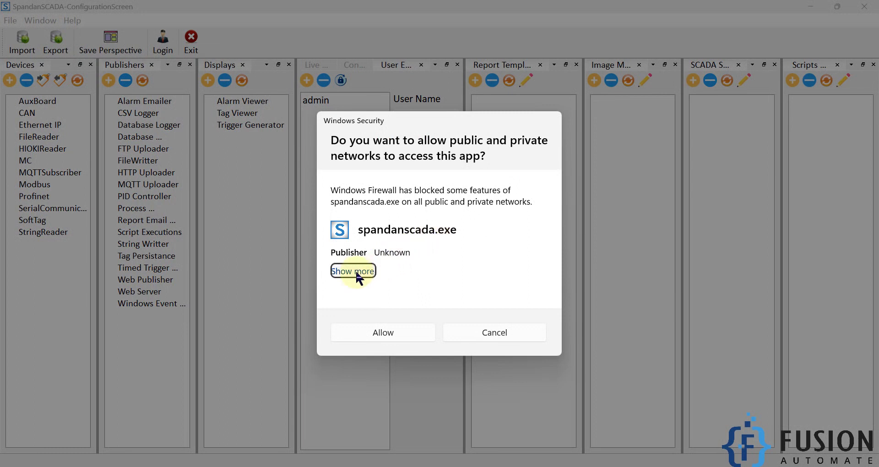
Allow spandanscada.exe through the firewall with Public networks ticked alongside Private
{"action": "left_click", "coordinate": [356, 273]}
{"action": "left_click", "coordinate": [365, 274]}
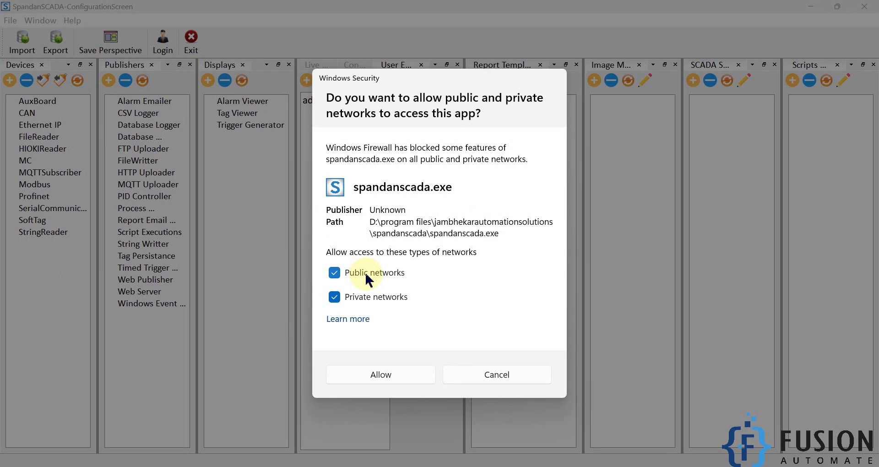
{"action": "left_click", "coordinate": [384, 375]}
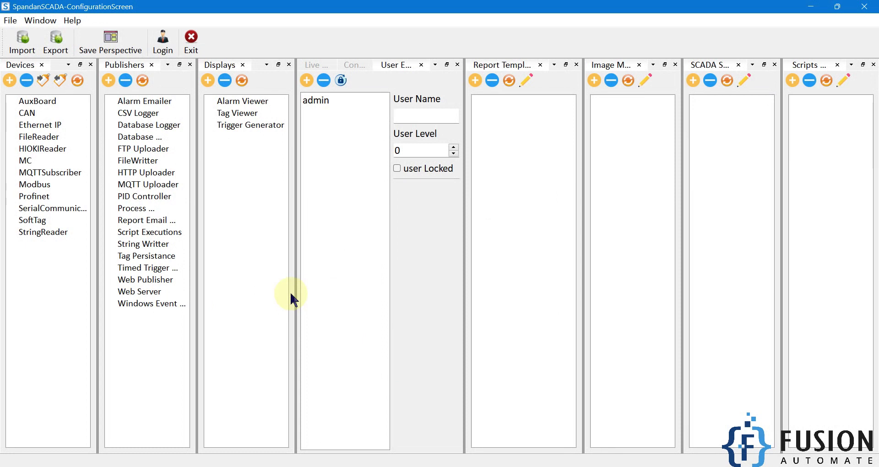
Drag the Publishers tab under Devices and the SCADA Screens tab under Scripts Manager
{"action": "left_click_drag", "start_coordinate": [119, 64], "coordinate": [50, 278]}
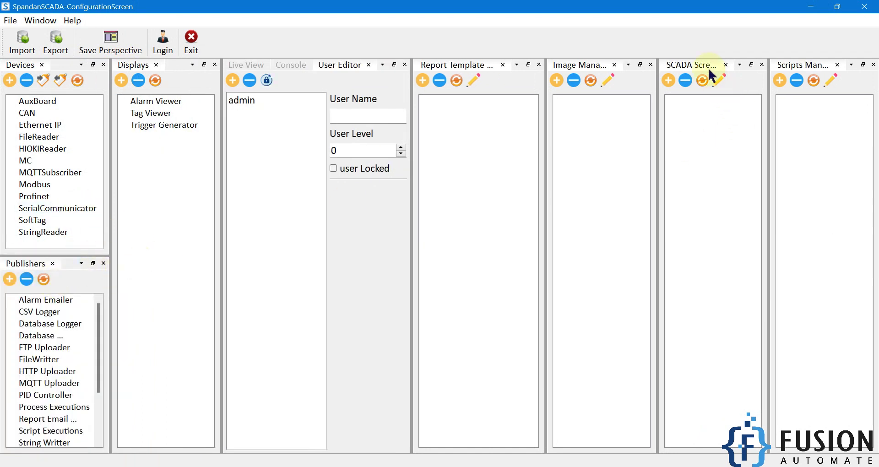
{"action": "left_click_drag", "start_coordinate": [705, 64], "coordinate": [824, 298]}
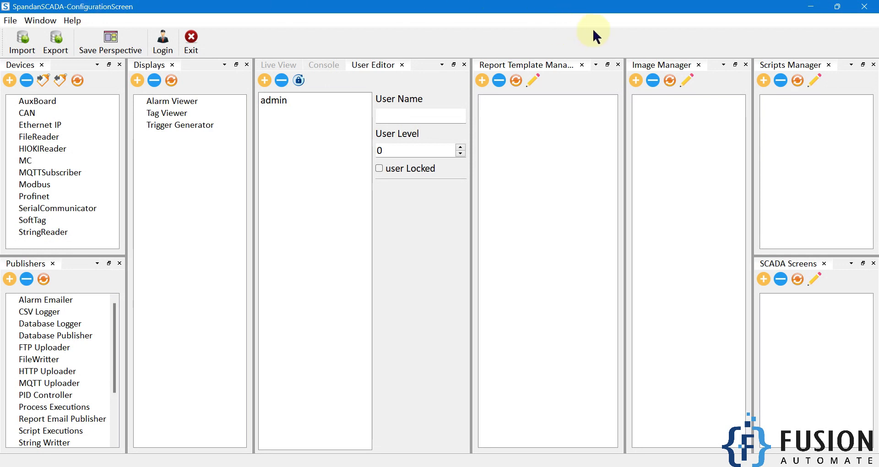
{"action": "left_click", "coordinate": [813, 8]}
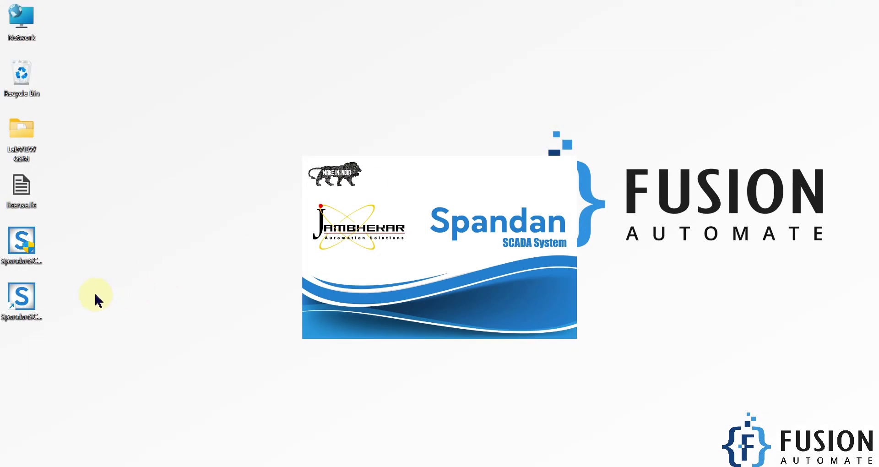
{"action": "right_click", "coordinate": [36, 305]}
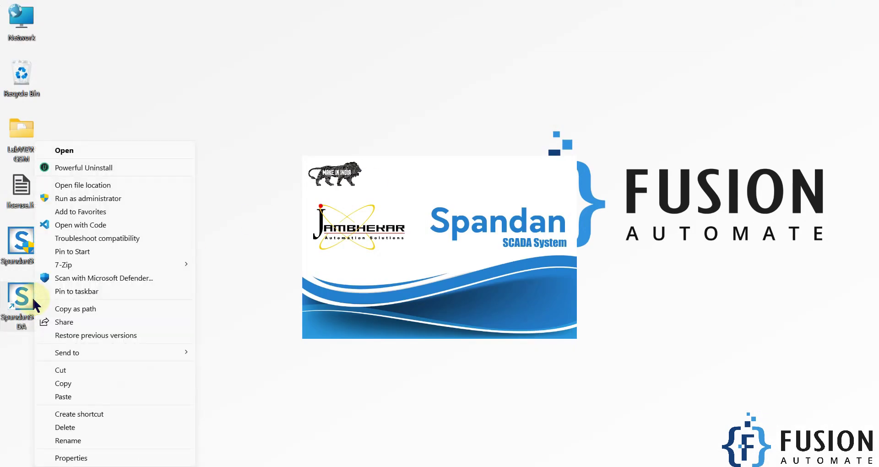
{"action": "left_click", "coordinate": [98, 185]}
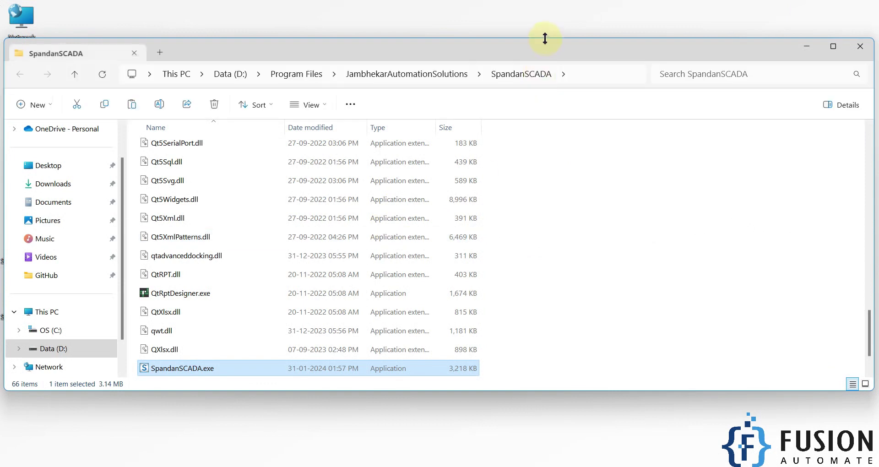
{"action": "double_click", "coordinate": [546, 45]}
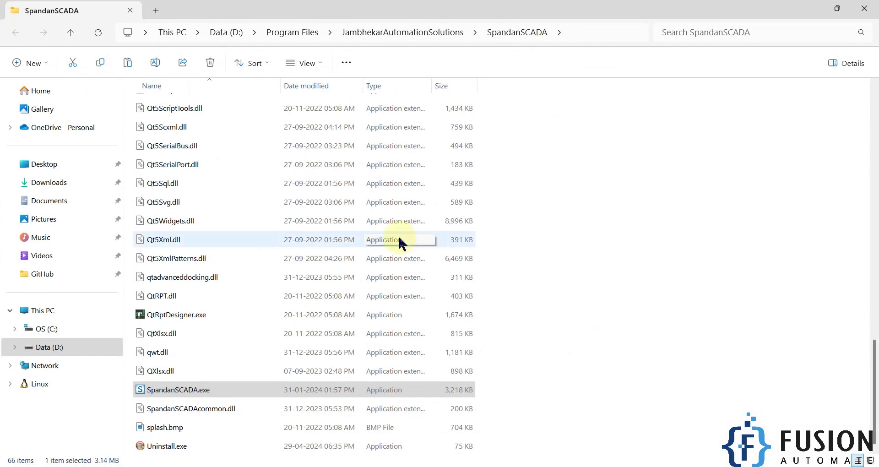
{"action": "left_click", "coordinate": [191, 316]}
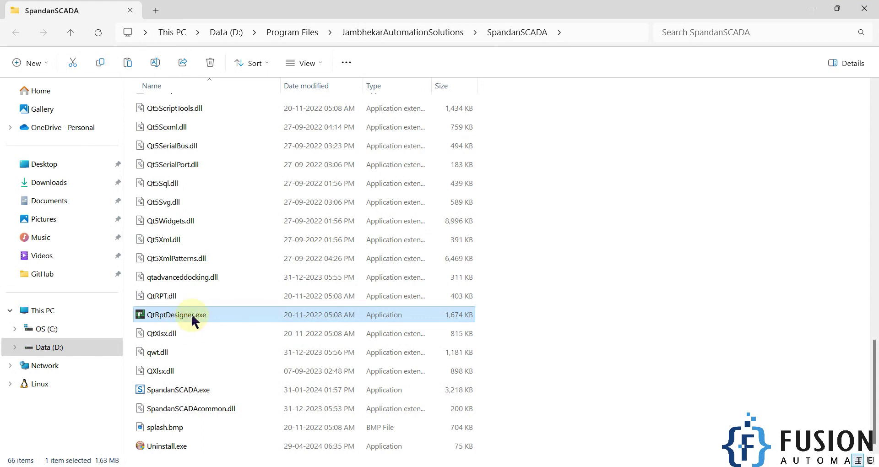
{"action": "left_click", "coordinate": [205, 390]}
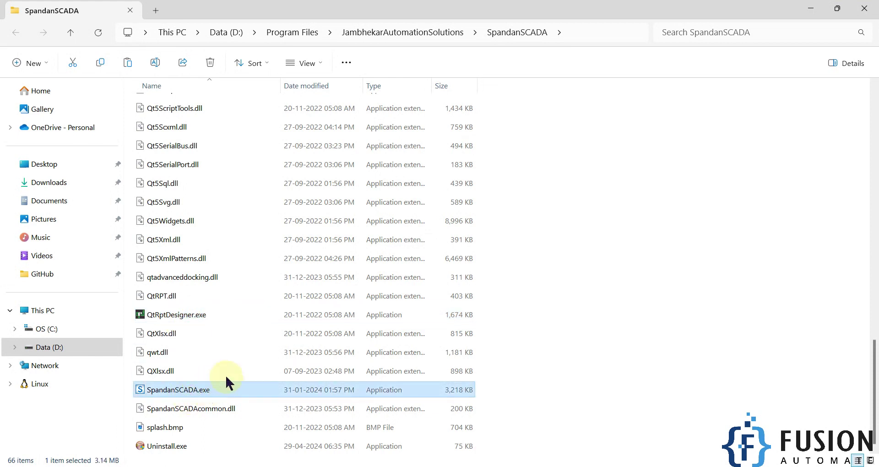
{"action": "scroll", "coordinate": [313, 274], "scroll_direction": "up", "scroll_amount": 3}
{"action": "scroll", "coordinate": [313, 274], "scroll_direction": "up", "scroll_amount": 10}
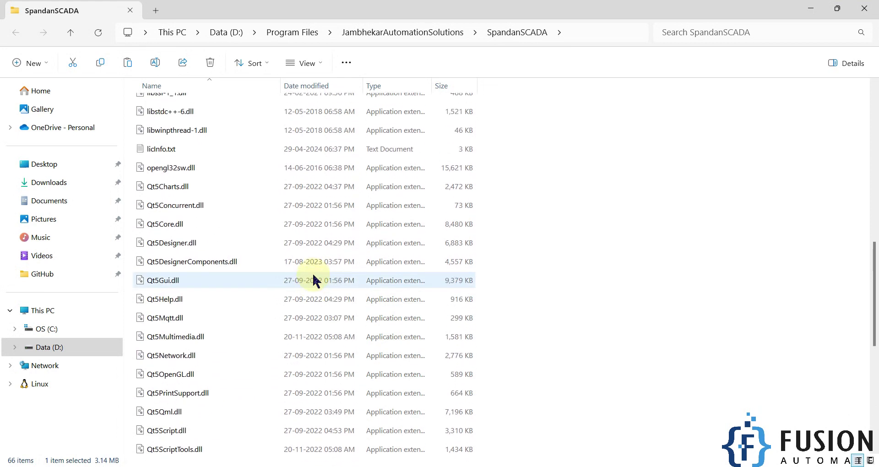
{"action": "left_click", "coordinate": [212, 257]}
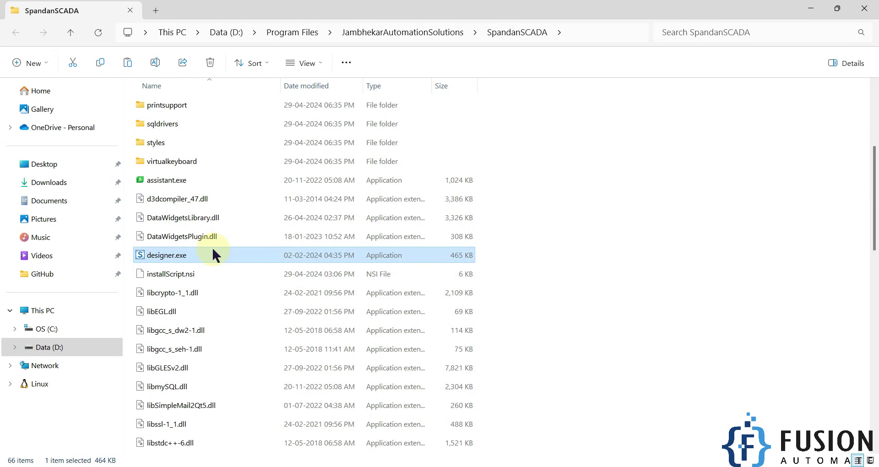
{"action": "scroll", "coordinate": [213, 250], "scroll_direction": "down", "scroll_amount": 10}
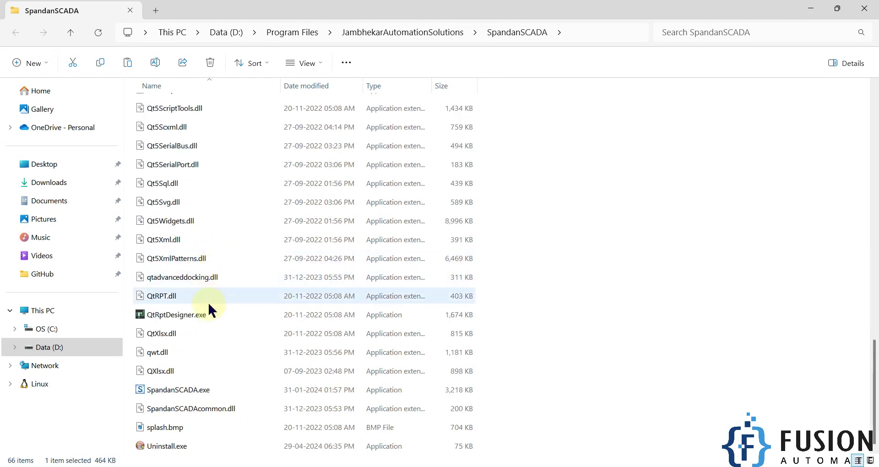
{"action": "left_click", "coordinate": [207, 317]}
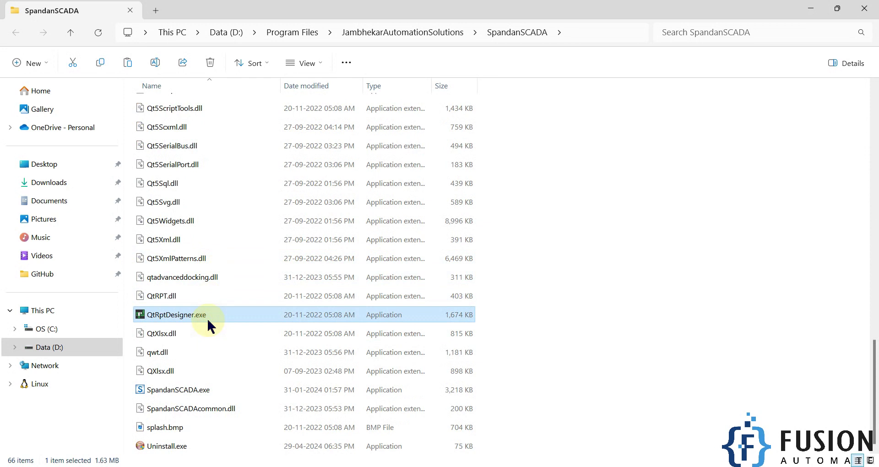
{"action": "left_click", "coordinate": [182, 392]}
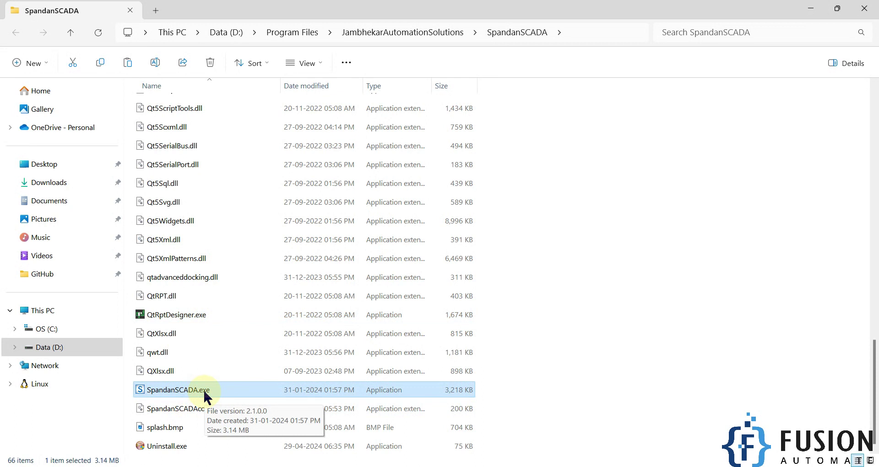
{"action": "double_click", "coordinate": [204, 393]}
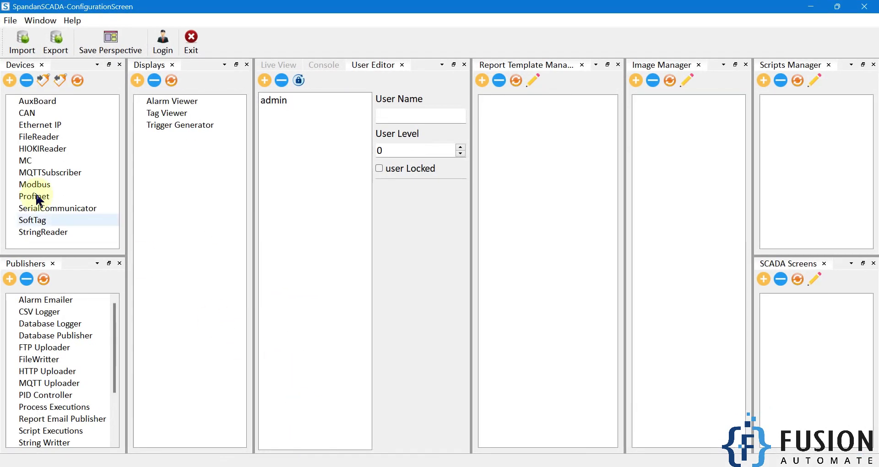